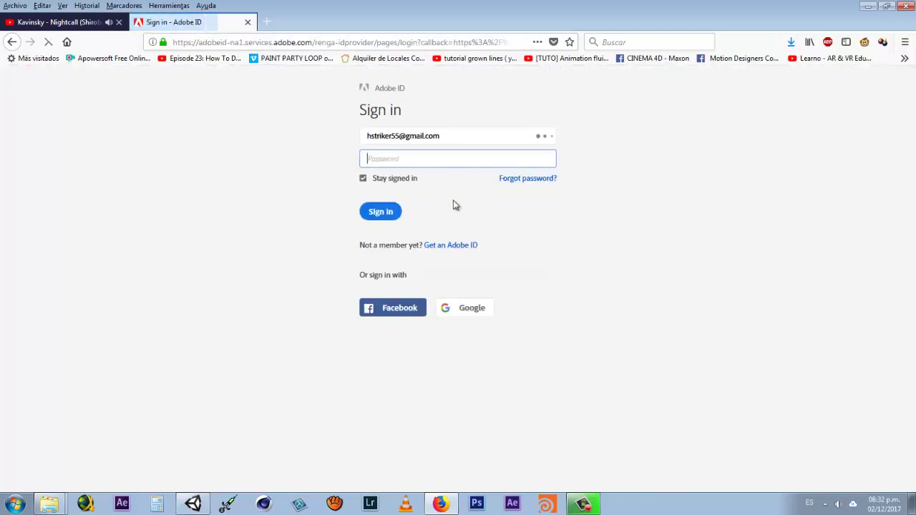
Sign in to Mixamo with the Adobe ID, filling the password from the saved login
{"action": "left_click", "coordinate": [415, 160]}
{"action": "left_click", "coordinate": [409, 174]}
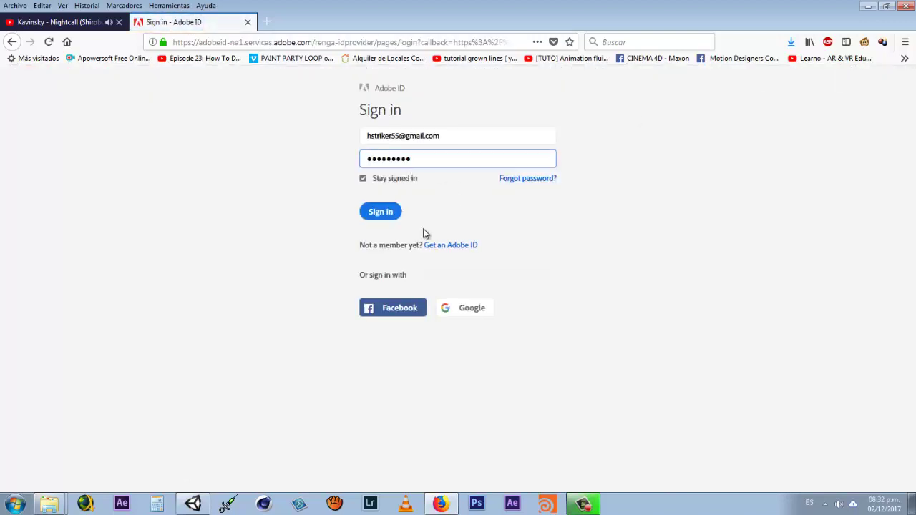
{"action": "left_click", "coordinate": [384, 212]}
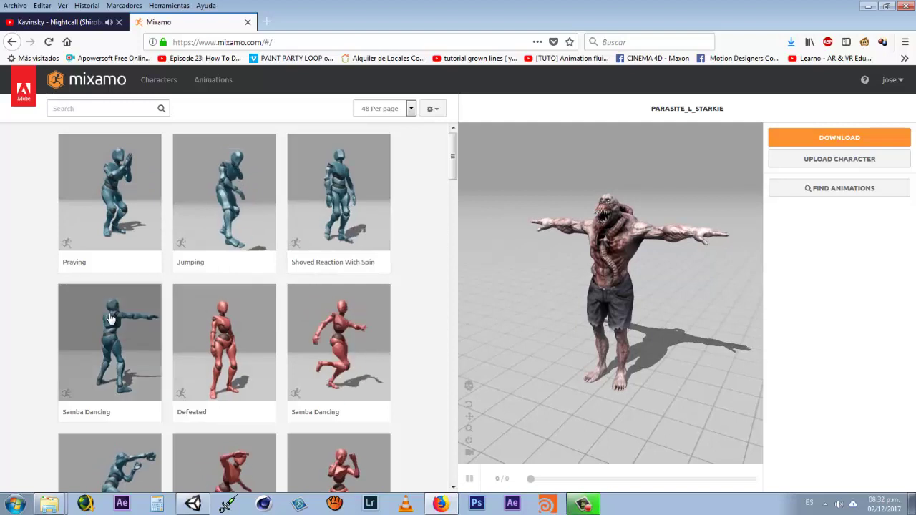
Apply the Capoeira animation to PARASITE_L_STARKIE, then switch to the Characters library
{"action": "scroll", "coordinate": [138, 313], "scroll_direction": "down", "scroll_amount": 2}
{"action": "scroll", "coordinate": [302, 280], "scroll_direction": "down", "scroll_amount": 2}
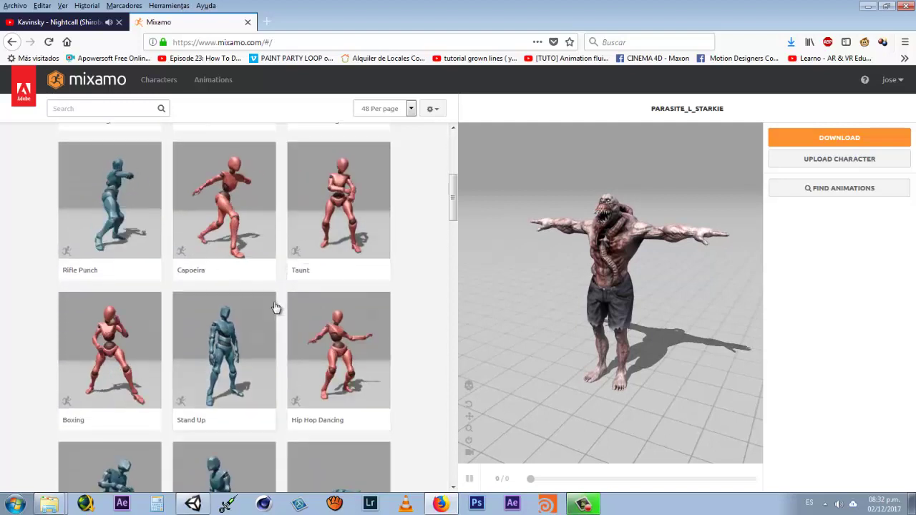
{"action": "left_click", "coordinate": [232, 211]}
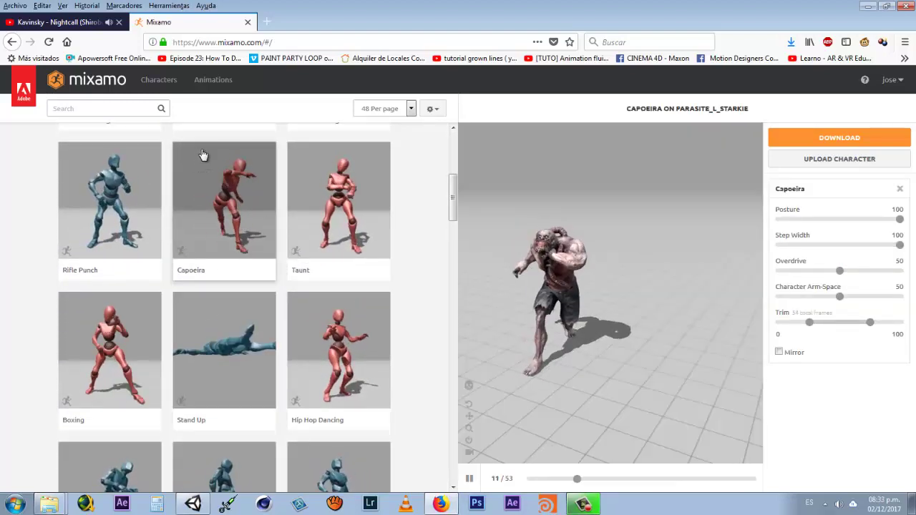
{"action": "left_click", "coordinate": [213, 80]}
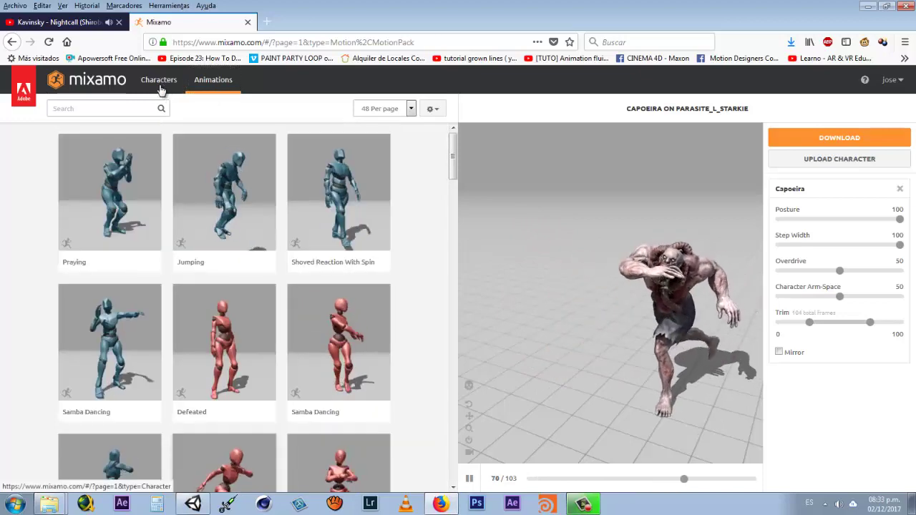
{"action": "left_click", "coordinate": [160, 83]}
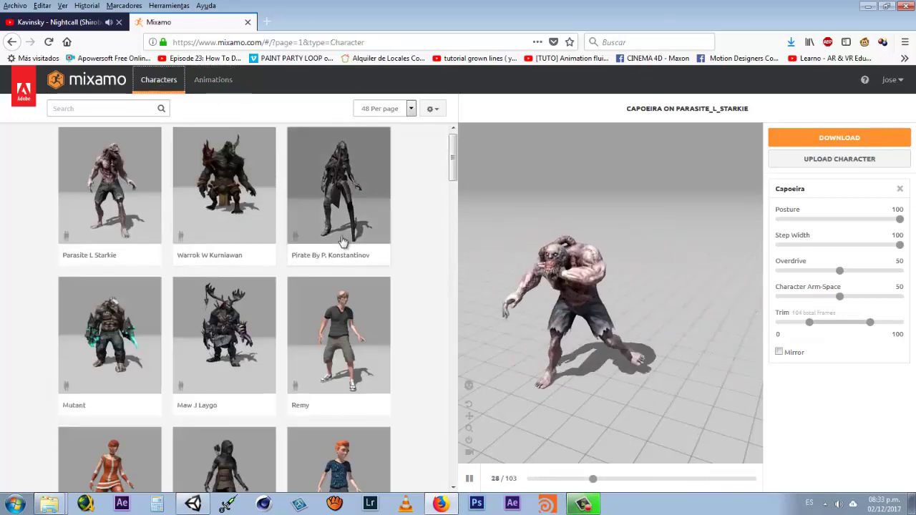
Find Whiteclown N Hallin in the Characters grid and make it the Capoeira character
{"action": "scroll", "coordinate": [342, 241], "scroll_direction": "down", "scroll_amount": 3}
{"action": "scroll", "coordinate": [209, 316], "scroll_direction": "down", "scroll_amount": 2}
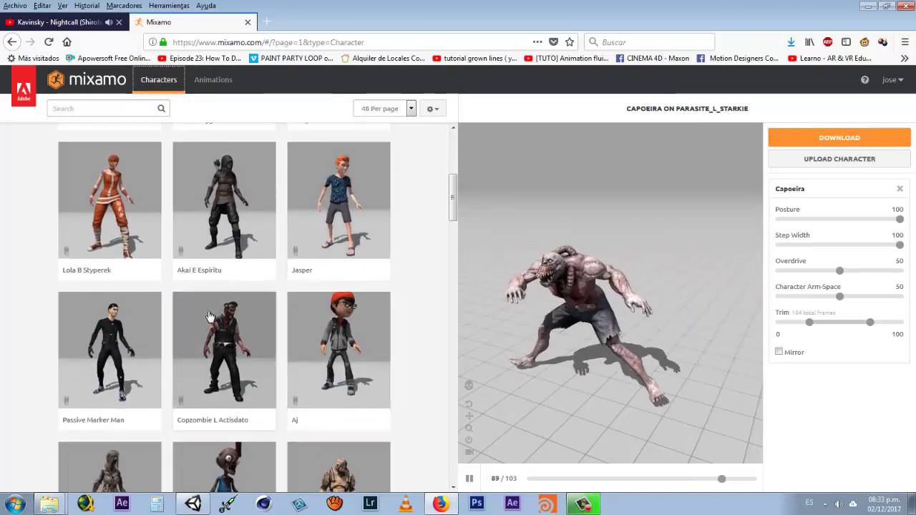
{"action": "scroll", "coordinate": [209, 316], "scroll_direction": "down", "scroll_amount": 4}
{"action": "scroll", "coordinate": [229, 309], "scroll_direction": "down", "scroll_amount": 2}
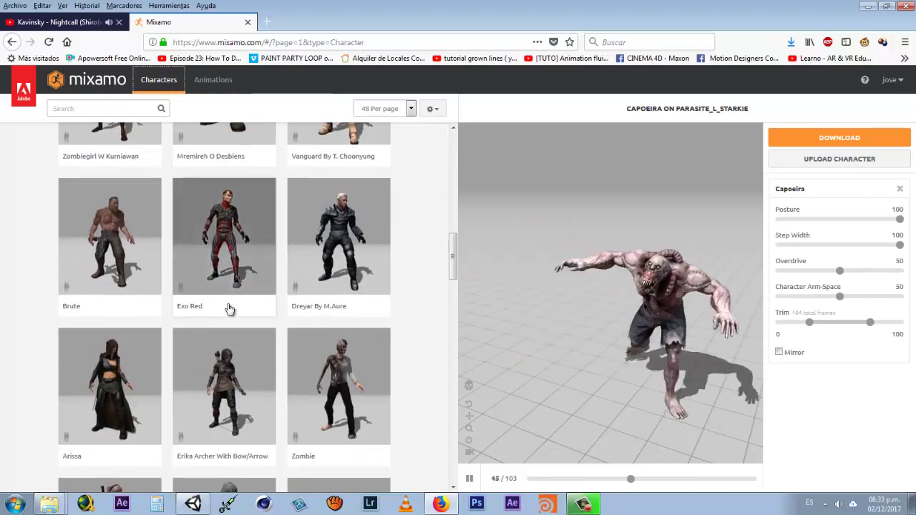
{"action": "scroll", "coordinate": [229, 309], "scroll_direction": "down", "scroll_amount": 4}
{"action": "scroll", "coordinate": [205, 258], "scroll_direction": "down", "scroll_amount": 2}
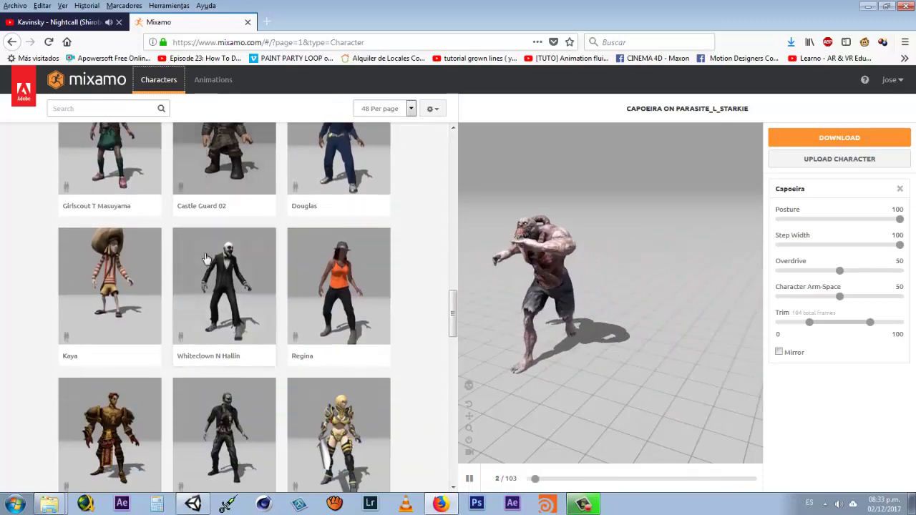
{"action": "scroll", "coordinate": [205, 259], "scroll_direction": "down", "scroll_amount": 1}
{"action": "left_click", "coordinate": [205, 259]}
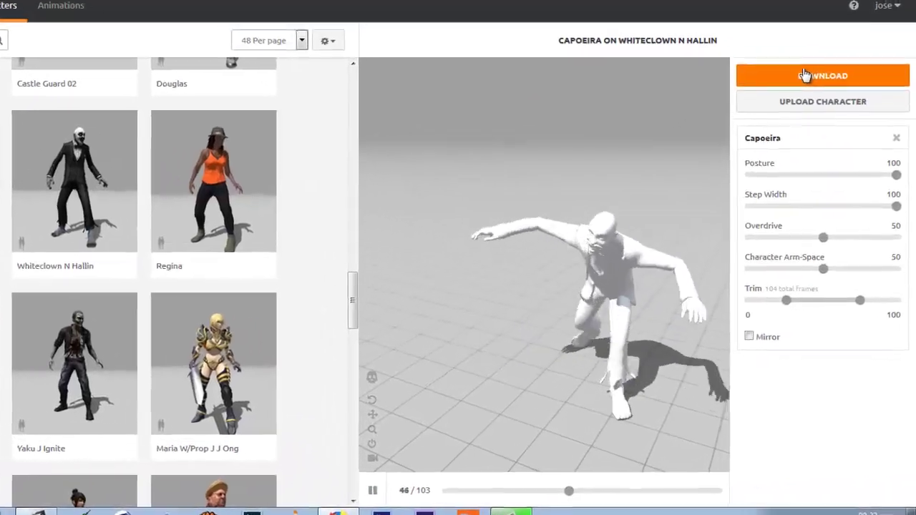
Set the download options to FBX for Unity format at 24 frames per second
{"action": "left_click", "coordinate": [834, 138]}
{"action": "left_click", "coordinate": [308, 128]}
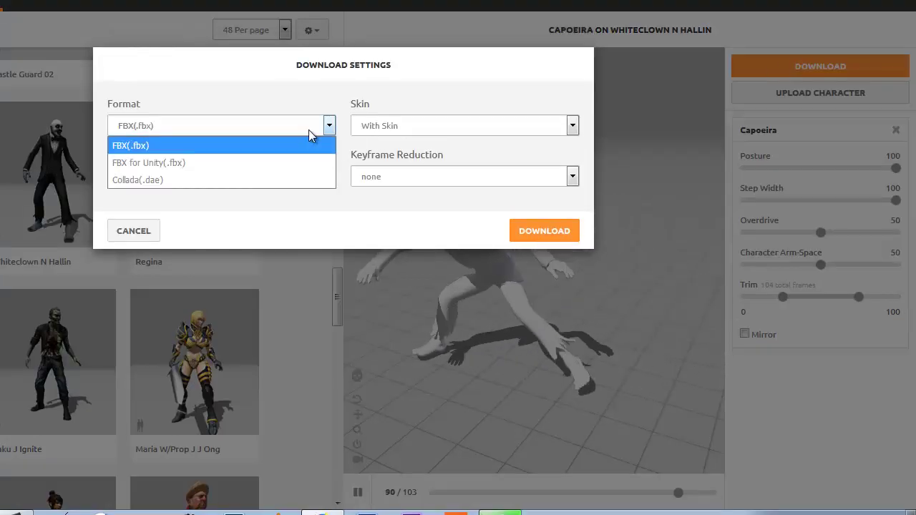
{"action": "left_click", "coordinate": [156, 158]}
{"action": "left_click", "coordinate": [165, 176]}
{"action": "left_click", "coordinate": [140, 201]}
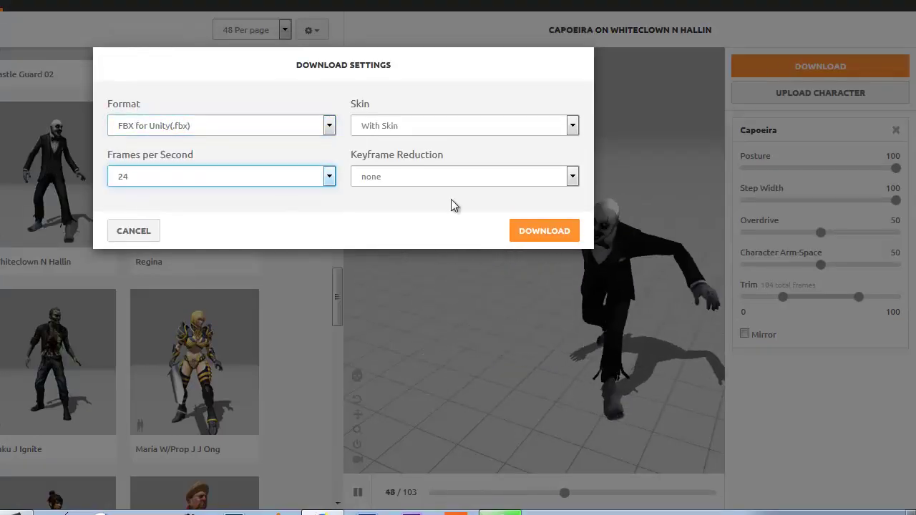
{"action": "left_click", "coordinate": [554, 230]}
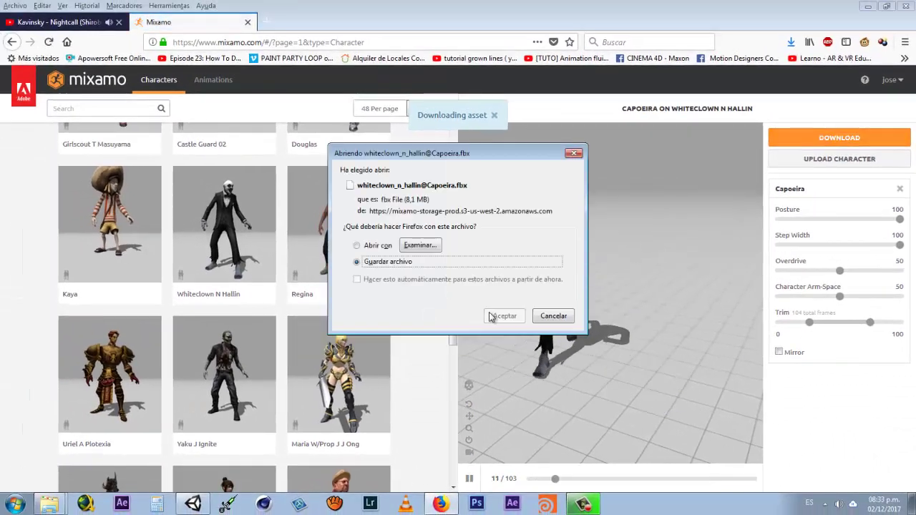
{"action": "left_click", "coordinate": [497, 316]}
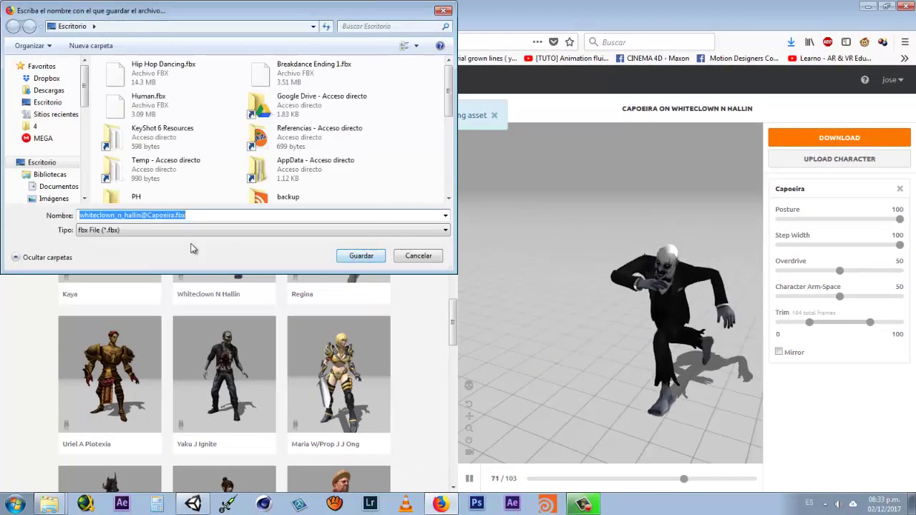
{"action": "left_click", "coordinate": [367, 256]}
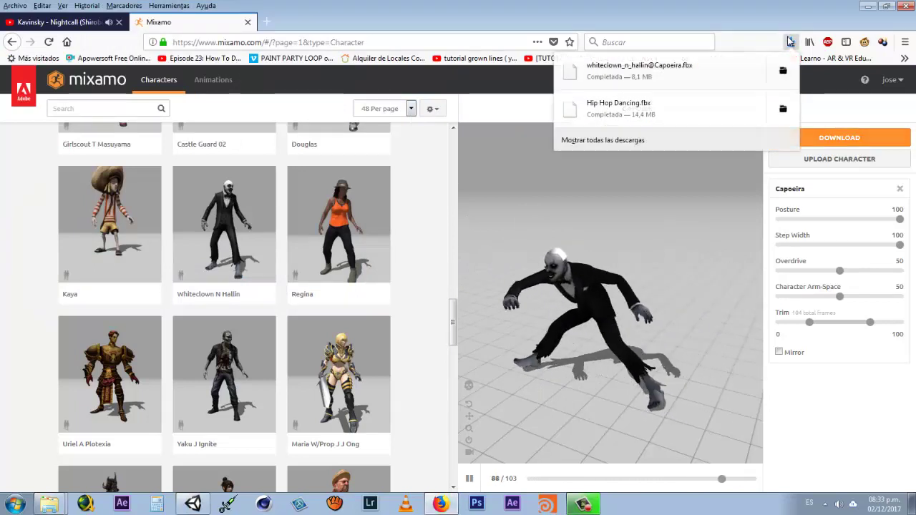
{"action": "left_click", "coordinate": [648, 21]}
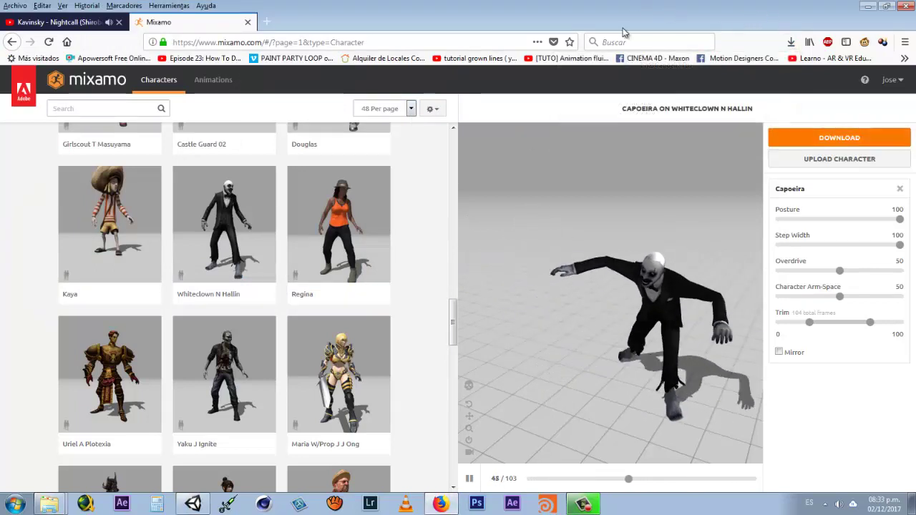
{"action": "left_click", "coordinate": [193, 504]}
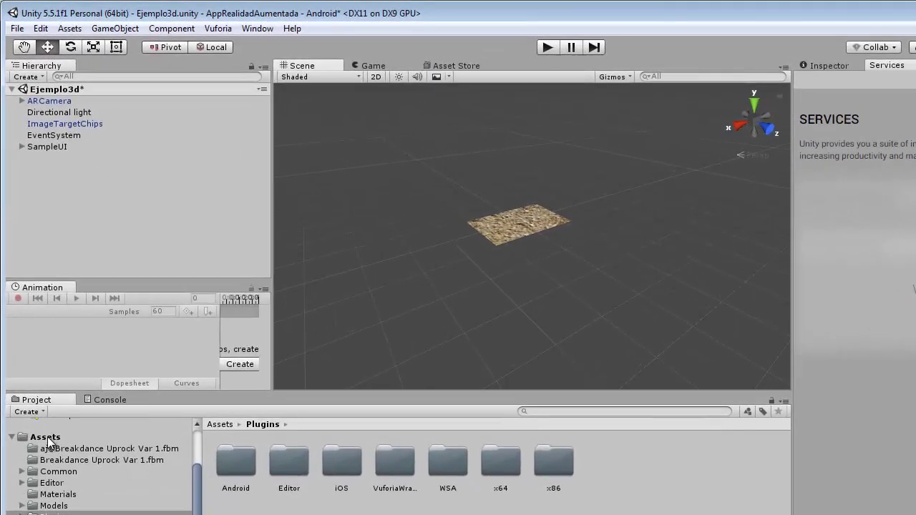
{"action": "left_click", "coordinate": [41, 399]}
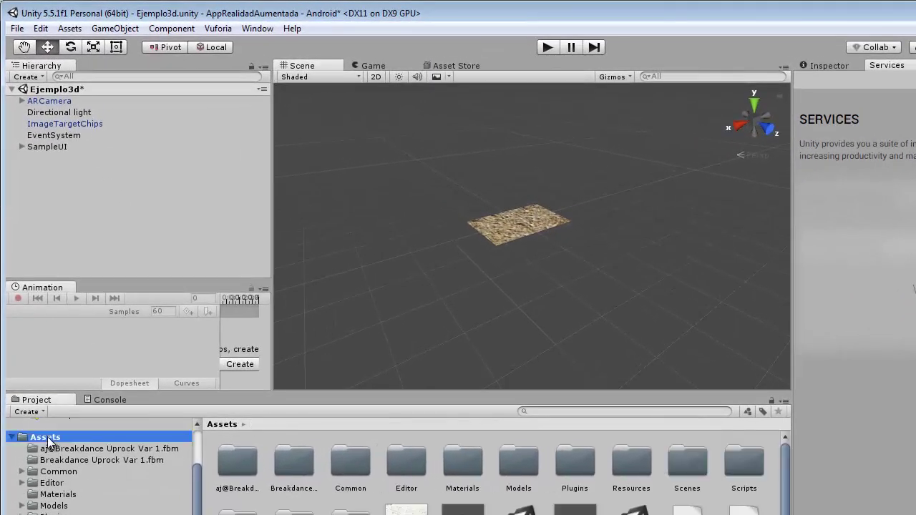
{"action": "right_click", "coordinate": [42, 399]}
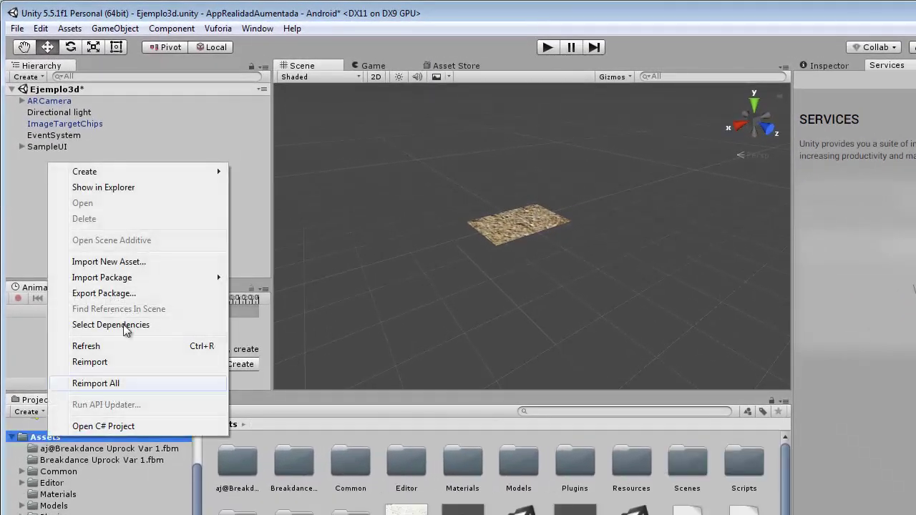
{"action": "left_click", "coordinate": [149, 261]}
{"action": "left_click", "coordinate": [65, 163]}
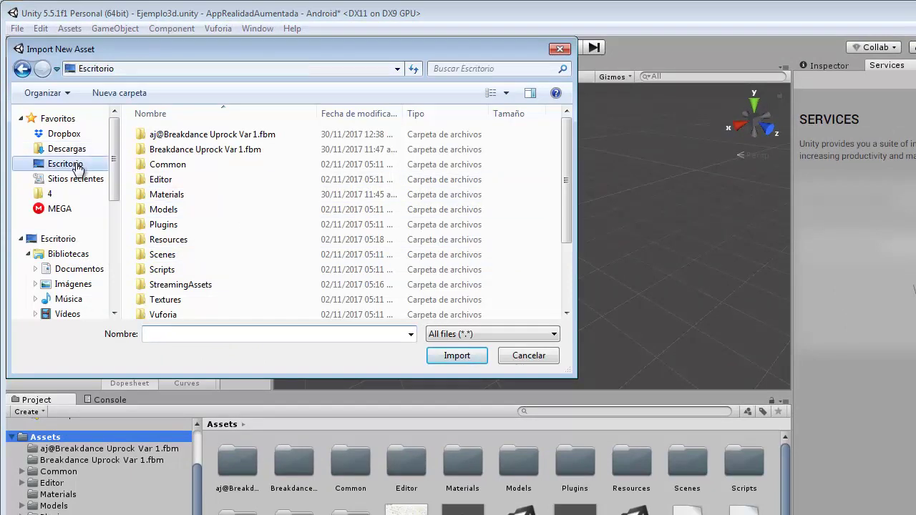
{"action": "scroll", "coordinate": [566, 215], "scroll_direction": "up", "scroll_amount": 5}
{"action": "scroll", "coordinate": [566, 200], "scroll_direction": "up", "scroll_amount": 5}
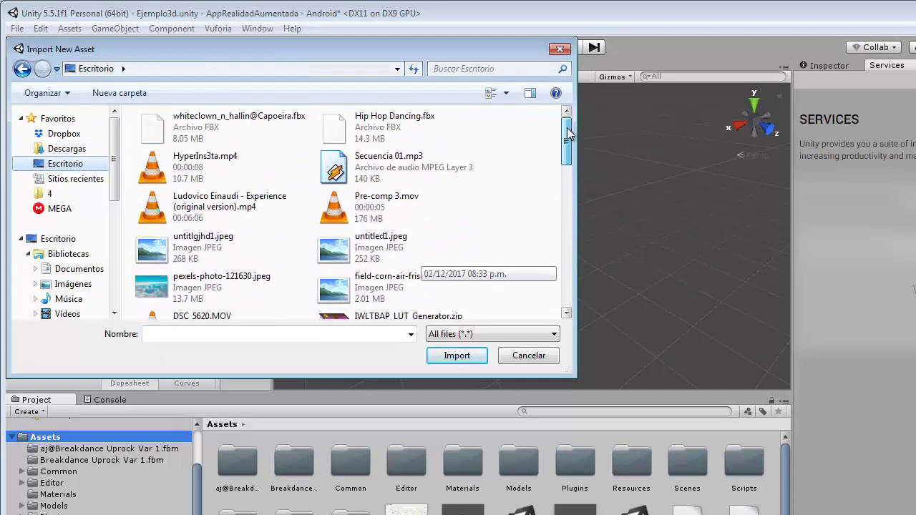
{"action": "left_click", "coordinate": [227, 126]}
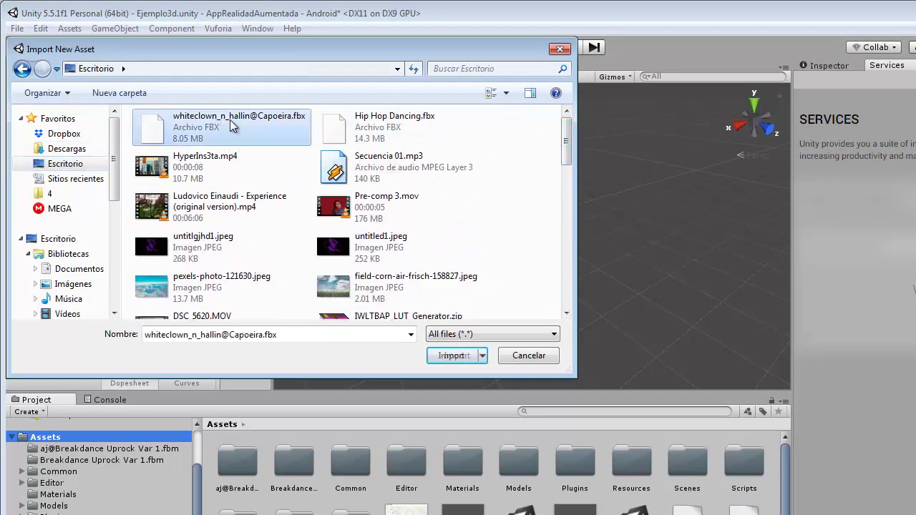
{"action": "left_click", "coordinate": [452, 356]}
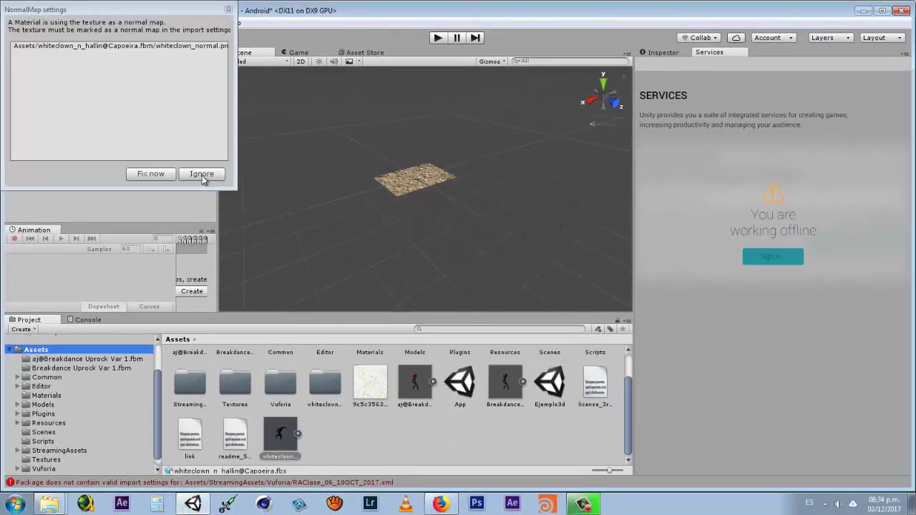
Ignore the whiteclown_normal.png normal-map prompt, delete both Breakdance models, and expand the whiteclown fbx
{"action": "left_click", "coordinate": [199, 174]}
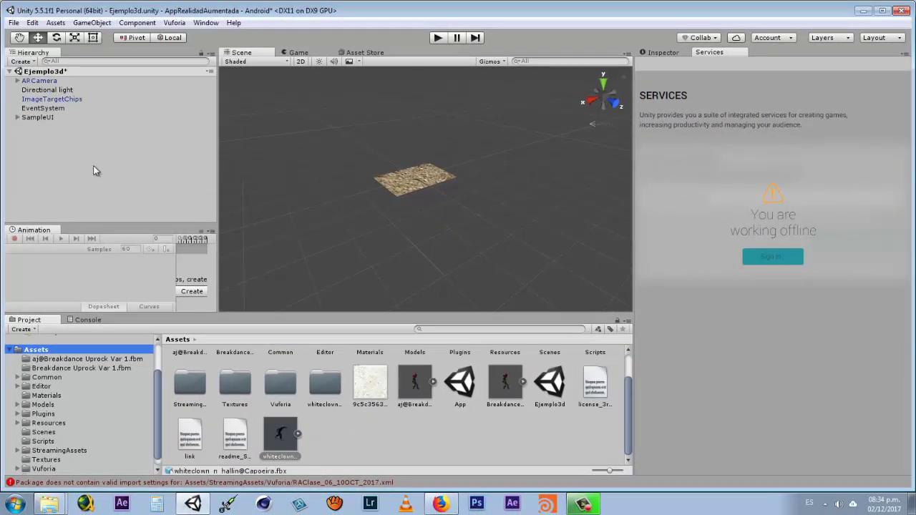
{"action": "left_click", "coordinate": [281, 439]}
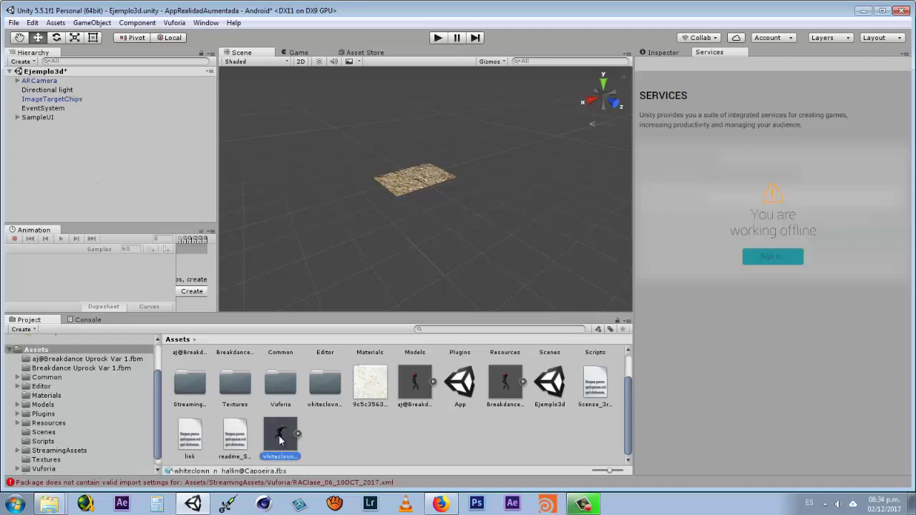
{"action": "left_click", "coordinate": [413, 385]}
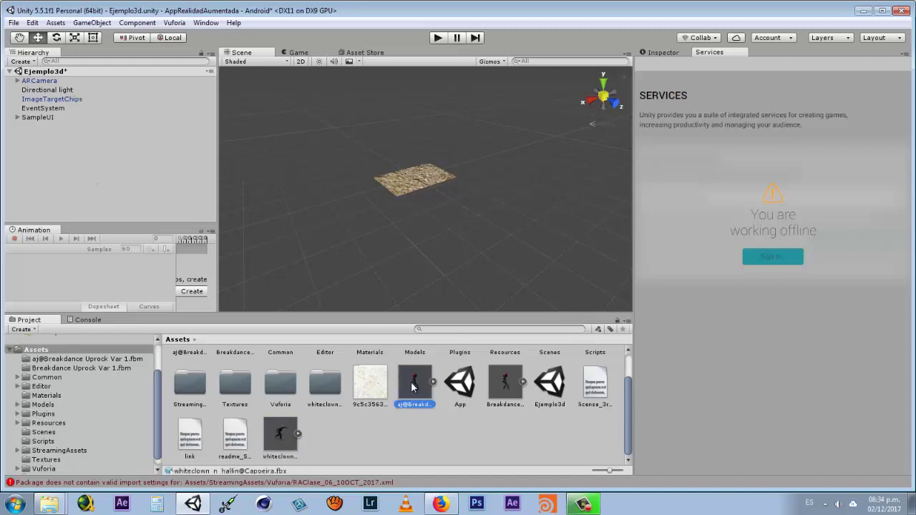
{"action": "key", "text": "Delete"}
{"action": "key", "text": "Return"}
{"action": "left_click", "coordinate": [460, 383]}
{"action": "key", "text": "Delete"}
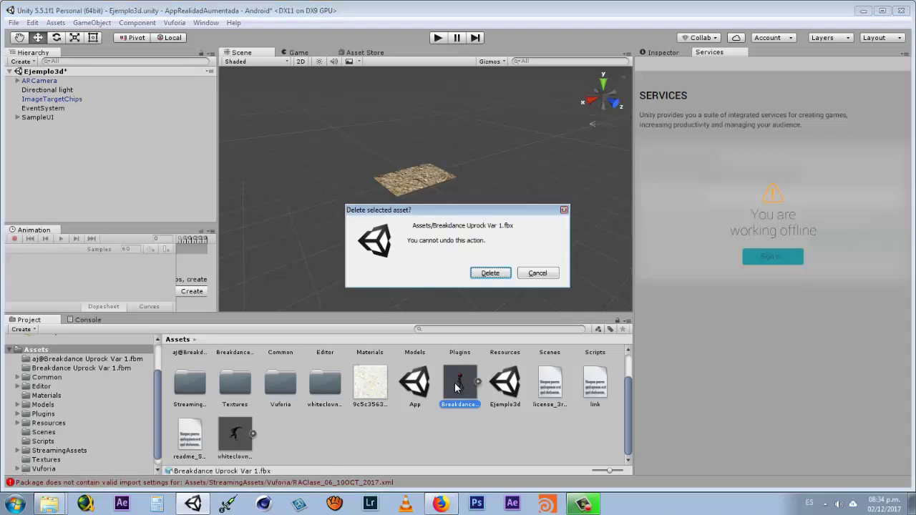
{"action": "key", "text": "Return"}
{"action": "left_click", "coordinate": [208, 435]}
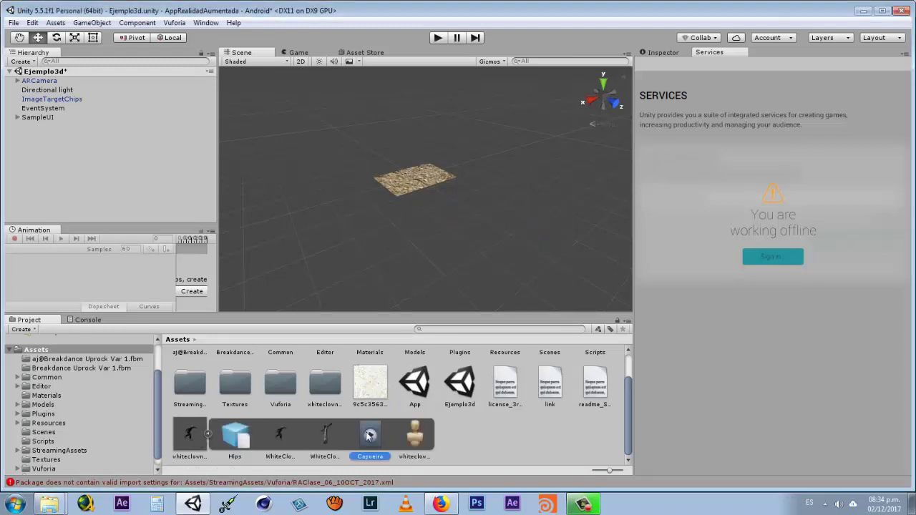
{"action": "left_click", "coordinate": [190, 436]}
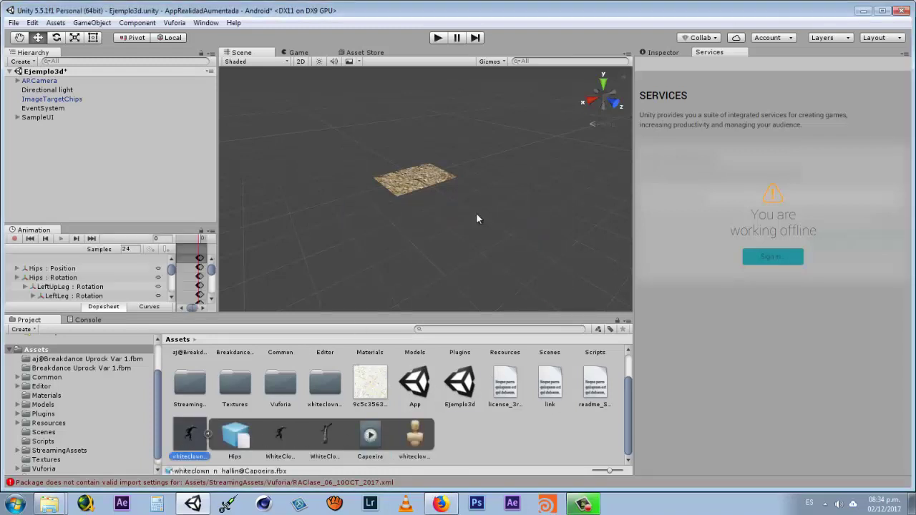
Set the whiteclown_n_hallin@Capoeira rig's Animation Type to Humanoid and apply it
{"action": "left_click", "coordinate": [662, 55]}
{"action": "left_click", "coordinate": [776, 92]}
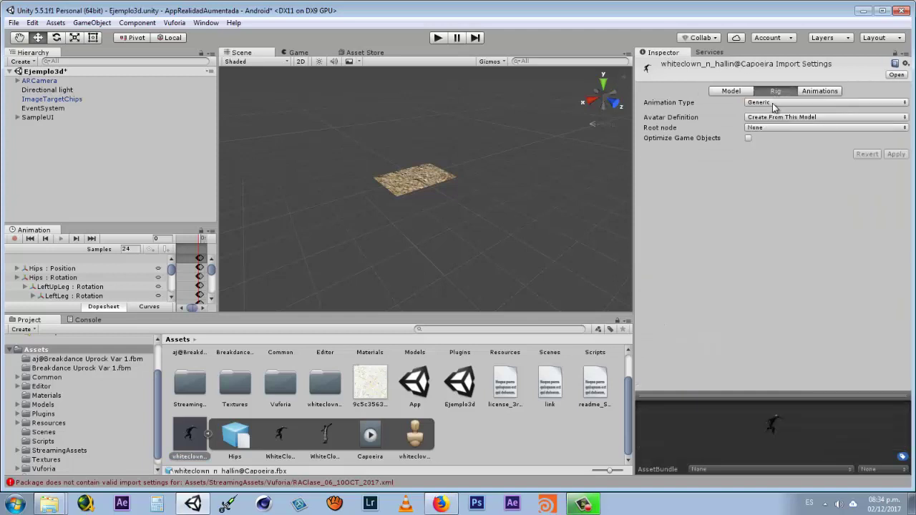
{"action": "left_click", "coordinate": [774, 105]}
{"action": "left_click", "coordinate": [776, 154]}
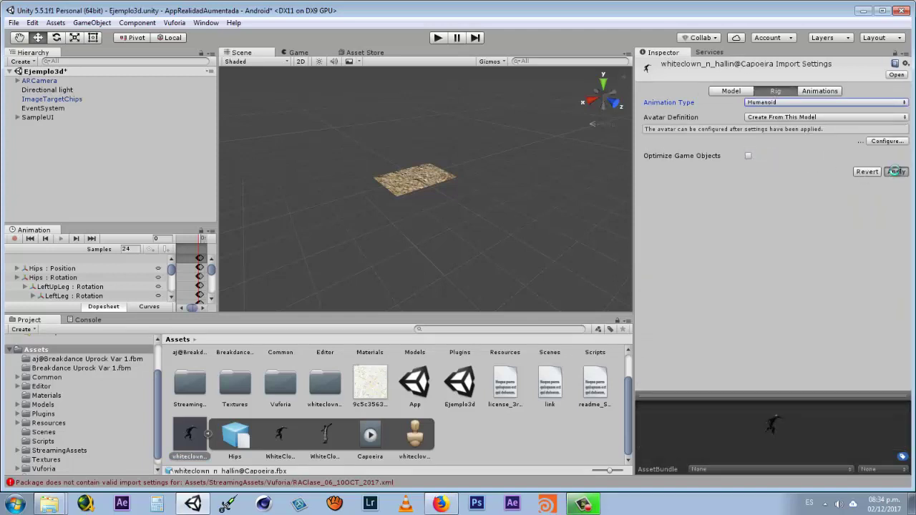
{"action": "left_click", "coordinate": [896, 171]}
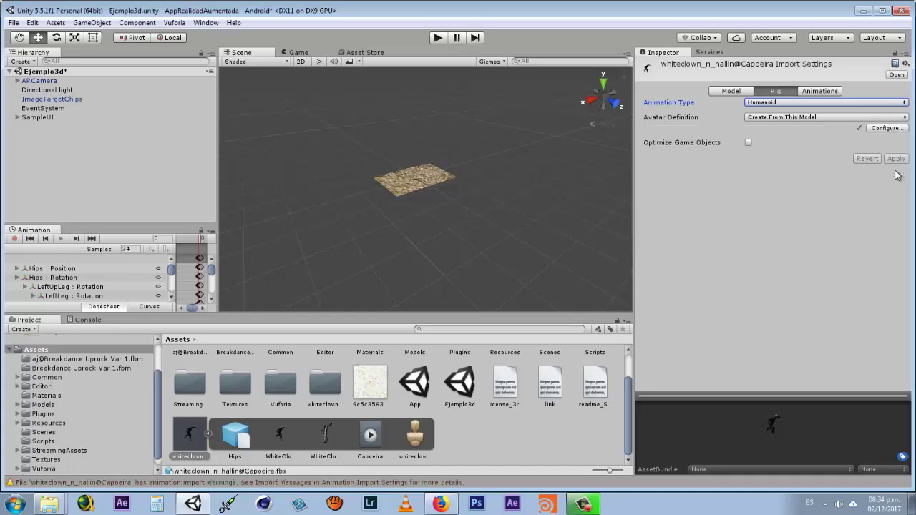
{"action": "left_click", "coordinate": [820, 93]}
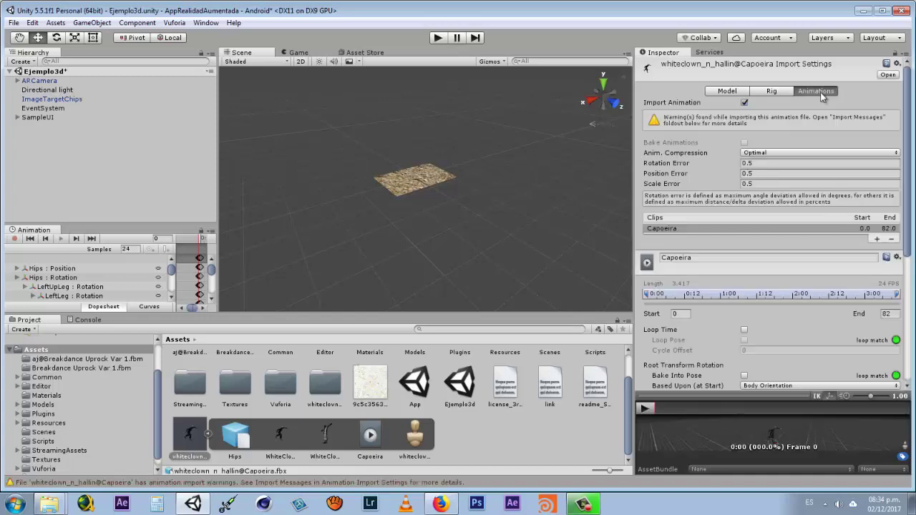
Keep Anim. Compression on Optimal and tick Loop Time on the Capoeira clip
{"action": "left_click", "coordinate": [765, 154]}
{"action": "left_click", "coordinate": [792, 133]}
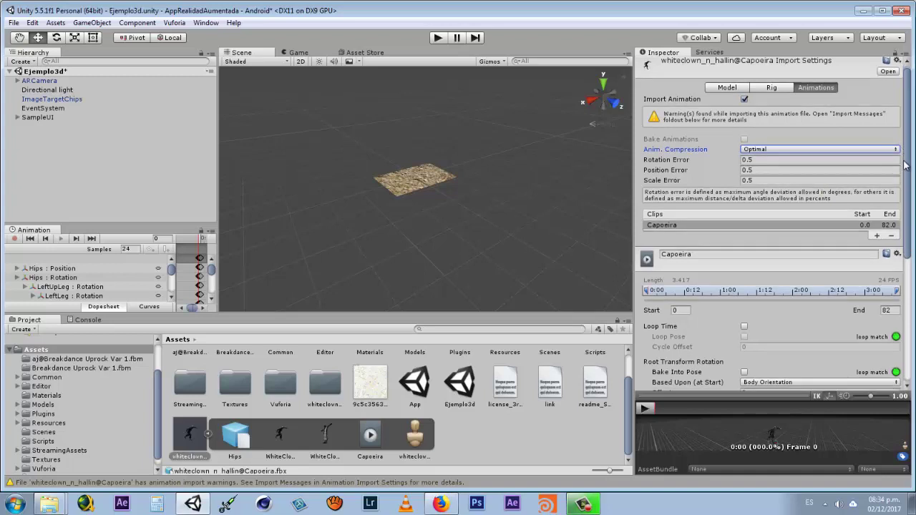
{"action": "scroll", "coordinate": [725, 239], "scroll_direction": "down", "scroll_amount": 3}
{"action": "left_click", "coordinate": [744, 253]}
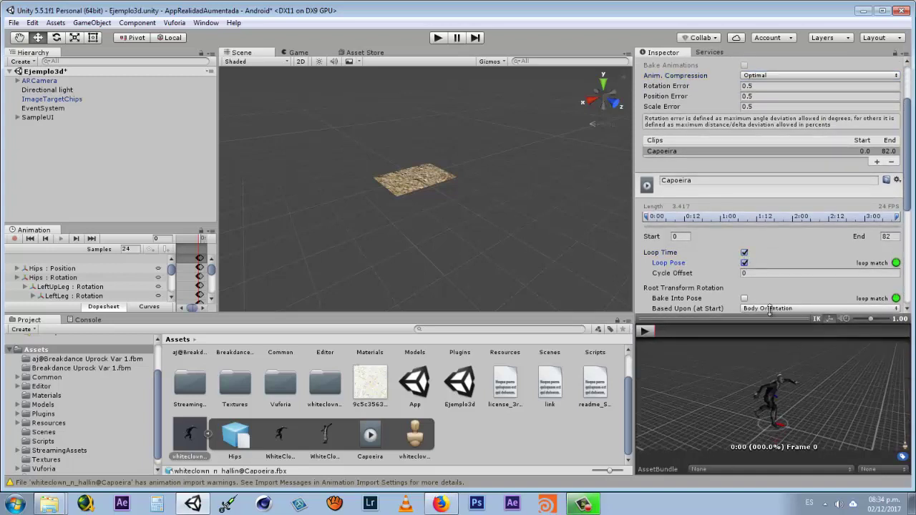
Enlarge the preview, play and stop the clown's dance, then collapse the fbx sub-assets
{"action": "left_click_drag", "start_coordinate": [769, 398], "coordinate": [769, 297]}
{"action": "left_click", "coordinate": [645, 307]}
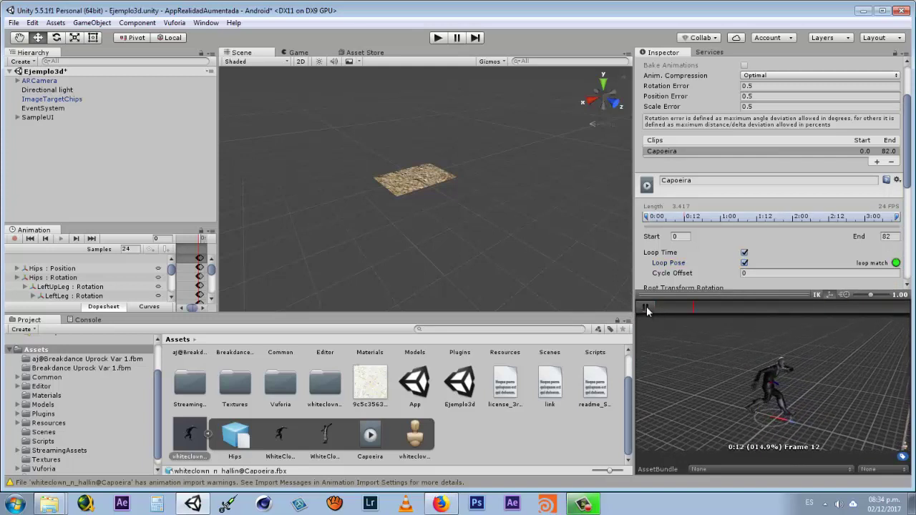
{"action": "left_click", "coordinate": [647, 306]}
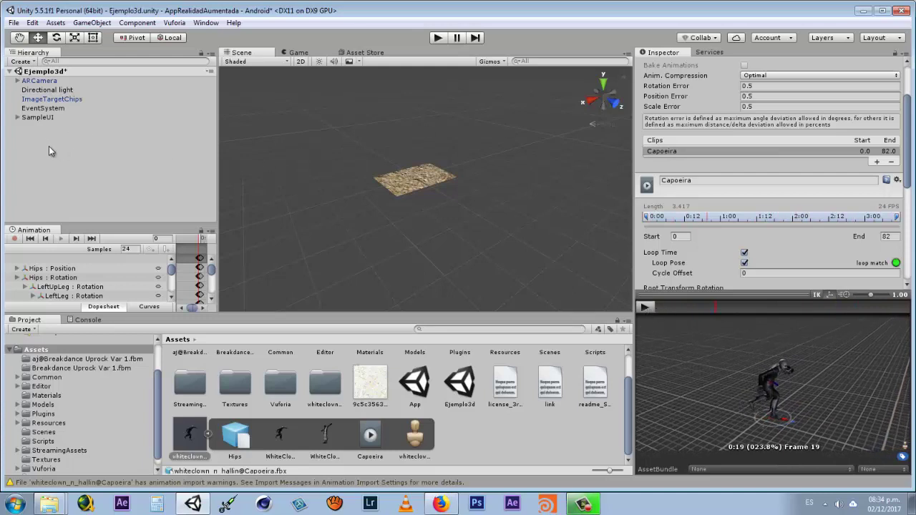
{"action": "left_click", "coordinate": [208, 434]}
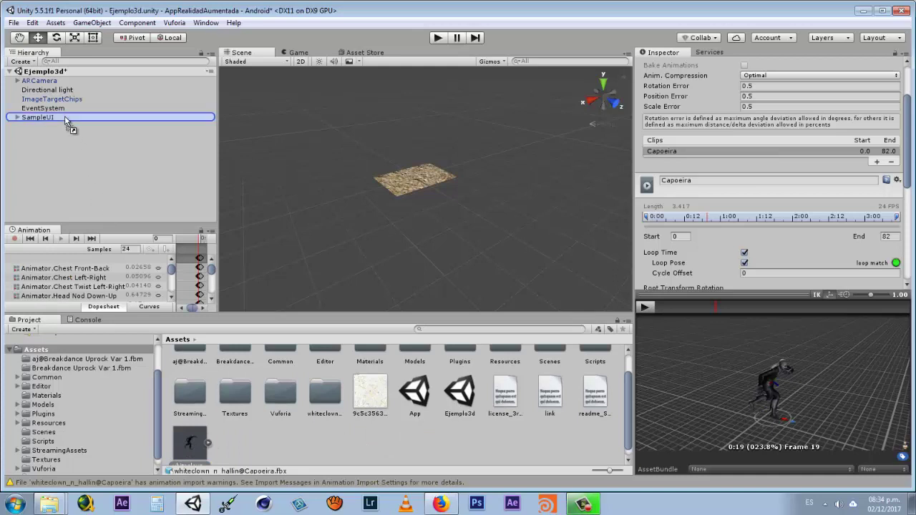
Drop the fbx under ImageTargetChips, revert unapplied import settings, and delete the added object
{"action": "left_click_drag", "start_coordinate": [195, 426], "coordinate": [64, 104]}
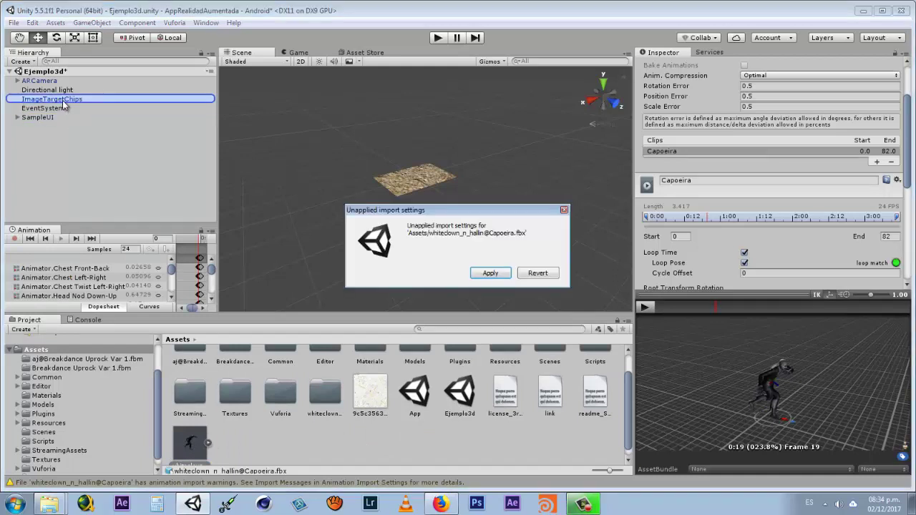
{"action": "left_click", "coordinate": [535, 273]}
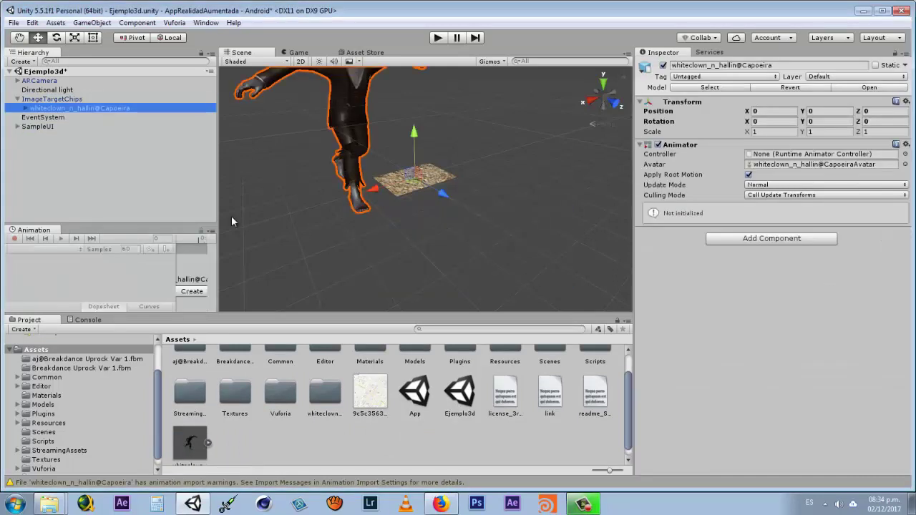
{"action": "key", "text": "Delete"}
Re-tick Loop Time on the Capoeira clip and add the character under ImageTargetChips
{"action": "left_click", "coordinate": [185, 431]}
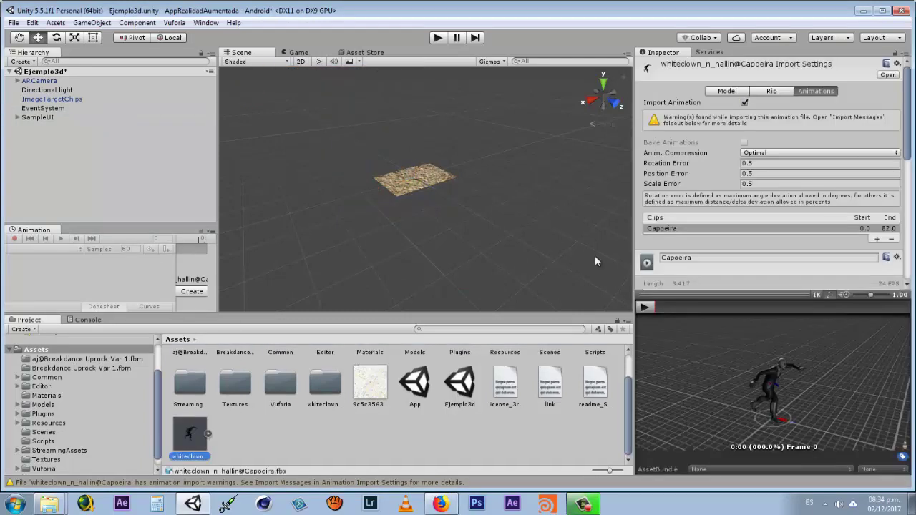
{"action": "scroll", "coordinate": [816, 164], "scroll_direction": "down", "scroll_amount": 5}
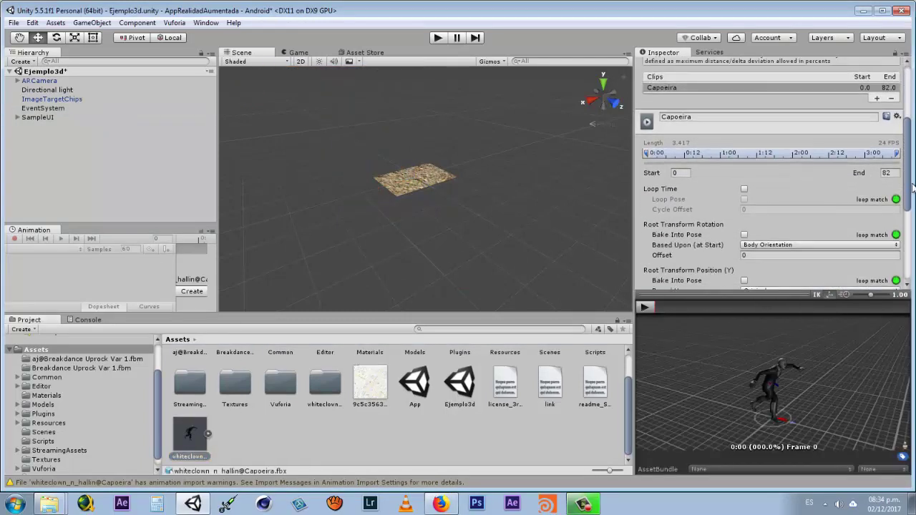
{"action": "left_click", "coordinate": [745, 188]}
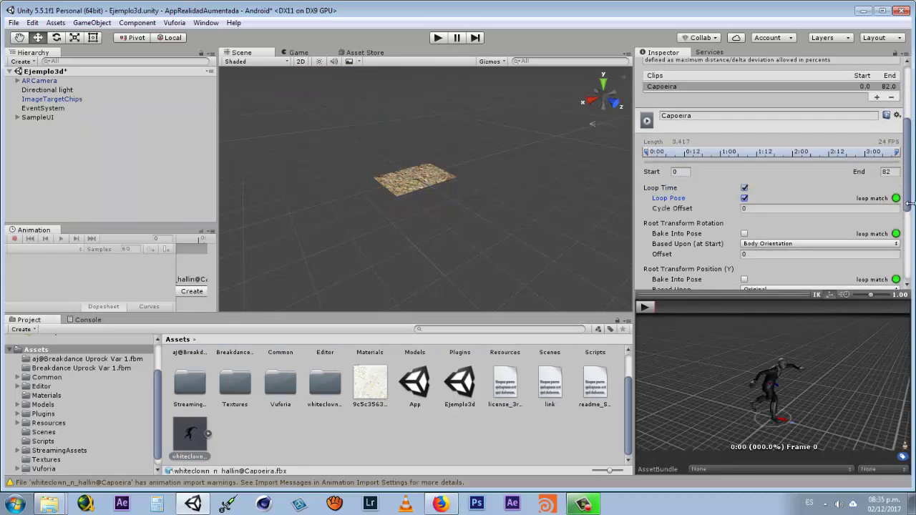
{"action": "left_click_drag", "start_coordinate": [906, 204], "coordinate": [893, 281]}
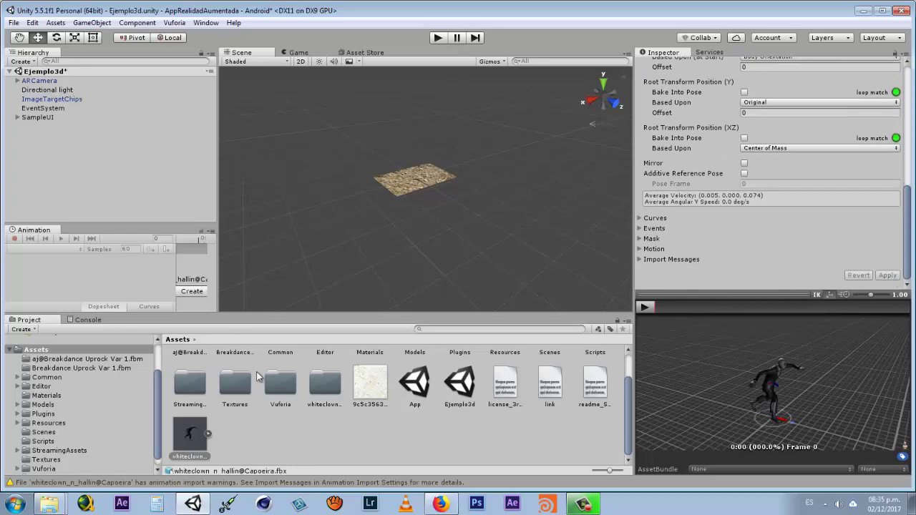
{"action": "left_click_drag", "start_coordinate": [200, 430], "coordinate": [67, 102]}
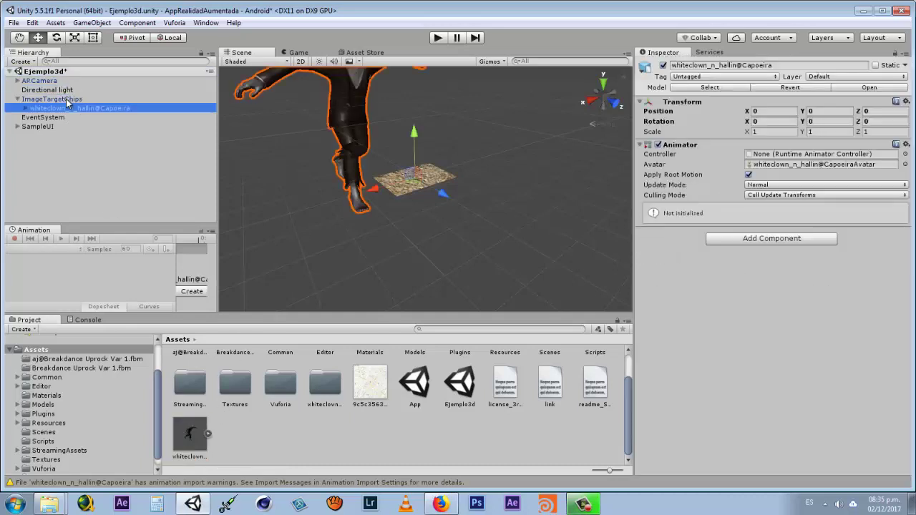
Scale the clown to 0.3 on X, Y and Z and move it to X -0.273
{"action": "scroll", "coordinate": [421, 183], "scroll_direction": "down", "scroll_amount": 5}
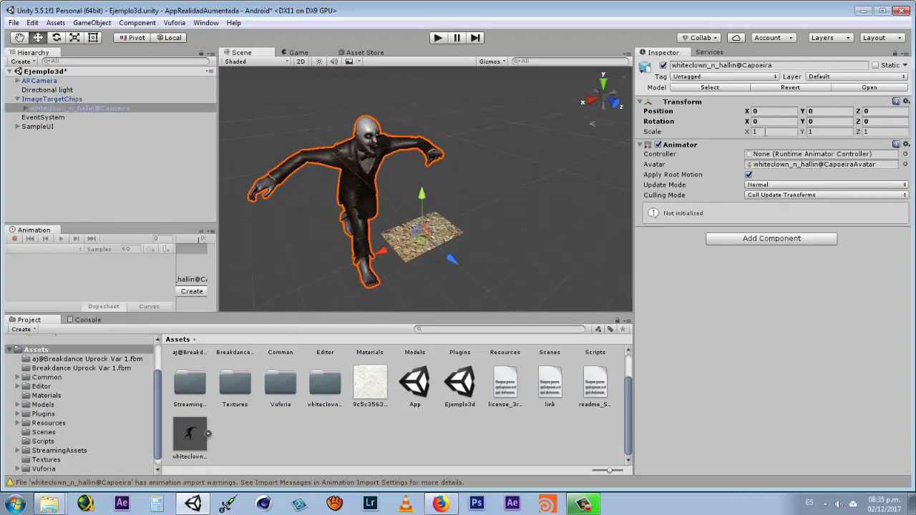
{"action": "type", "text": ".3"}
{"action": "left_click", "coordinate": [843, 133]}
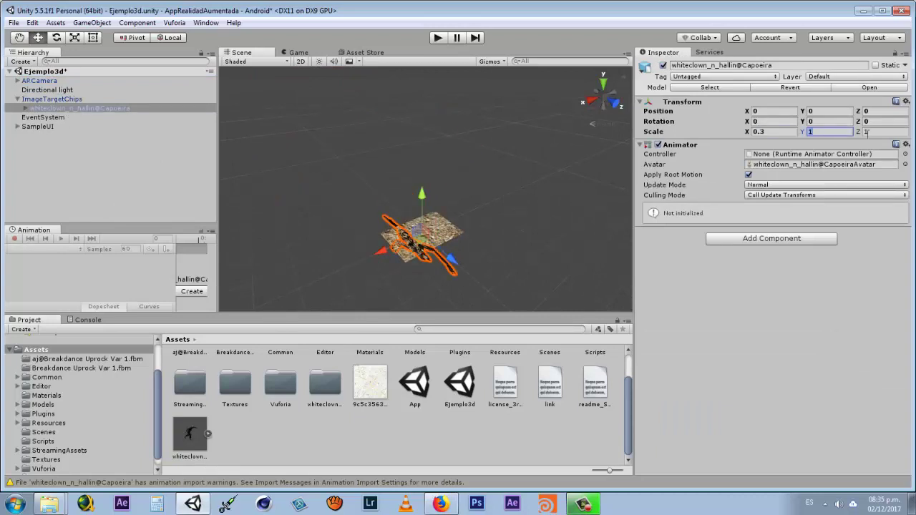
{"action": "type", "text": ".3"}
{"action": "left_click", "coordinate": [877, 132]}
{"action": "type", "text": ".3"}
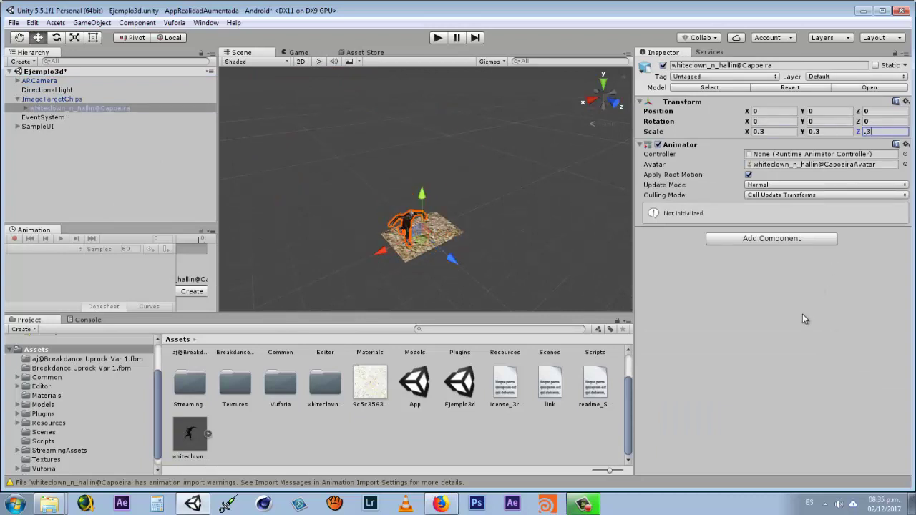
{"action": "left_click_drag", "start_coordinate": [382, 263], "coordinate": [390, 249]}
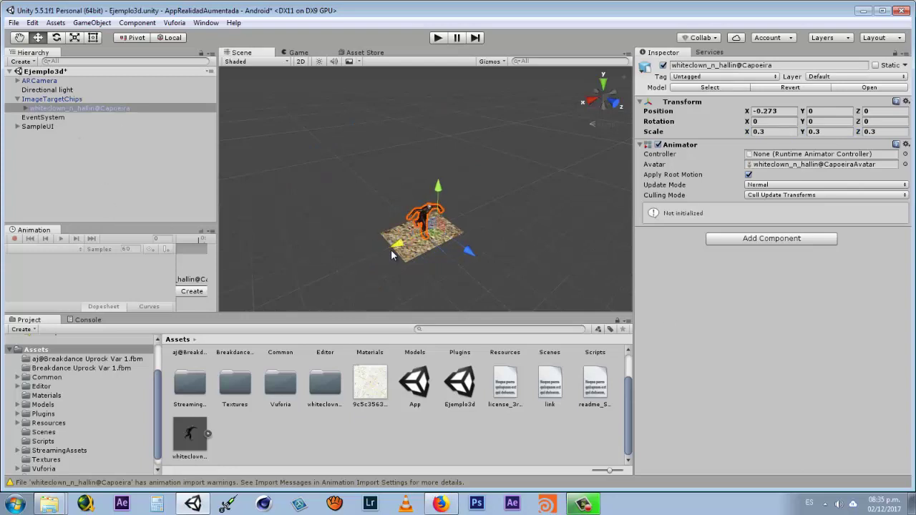
{"action": "middle_click_drag", "start_coordinate": [391, 249], "coordinate": [473, 222]}
Drag the Capoeira clip from the expanded fbx onto the whiteclown object in the Hierarchy
{"action": "key", "text": "f"}
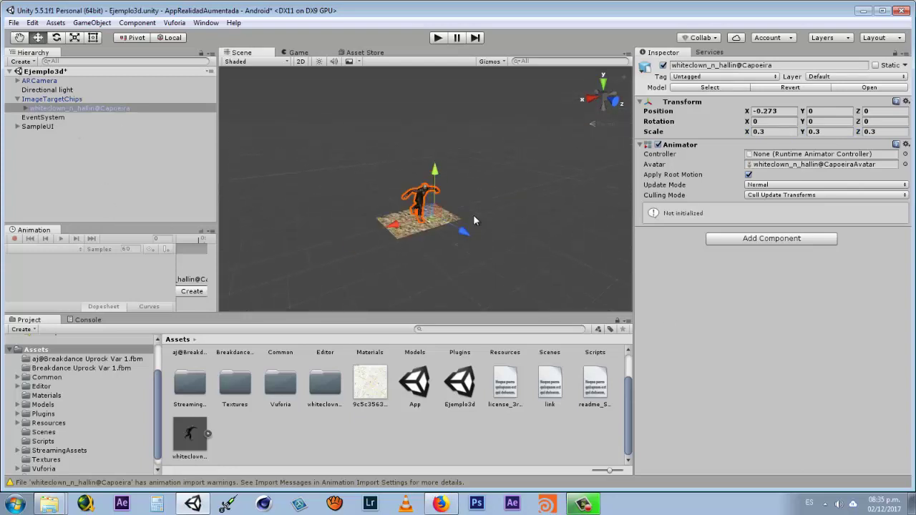
{"action": "left_click", "coordinate": [101, 168]}
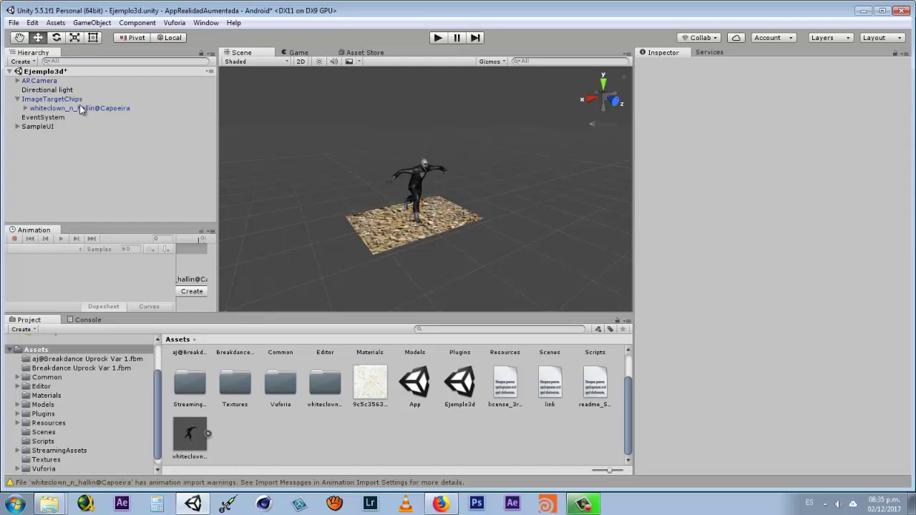
{"action": "left_click", "coordinate": [207, 433]}
{"action": "left_click", "coordinate": [370, 436]}
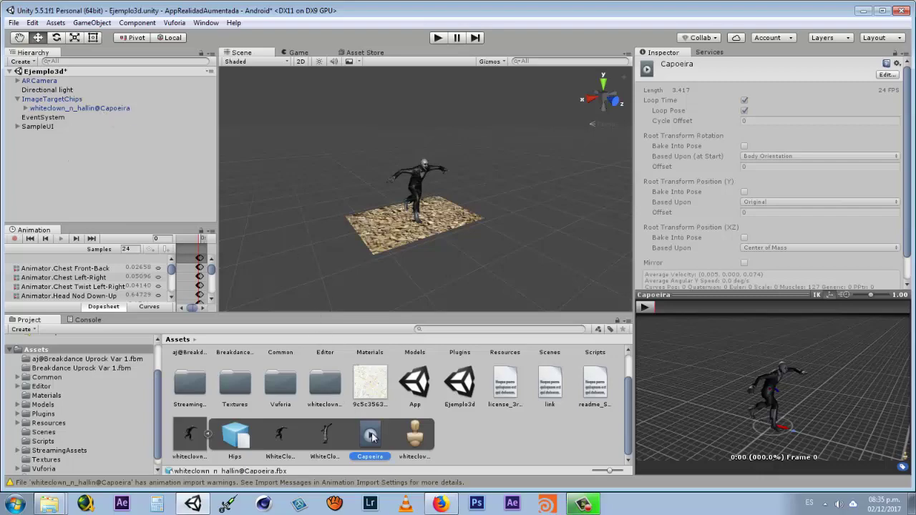
{"action": "left_click_drag", "start_coordinate": [243, 294], "coordinate": [99, 108]}
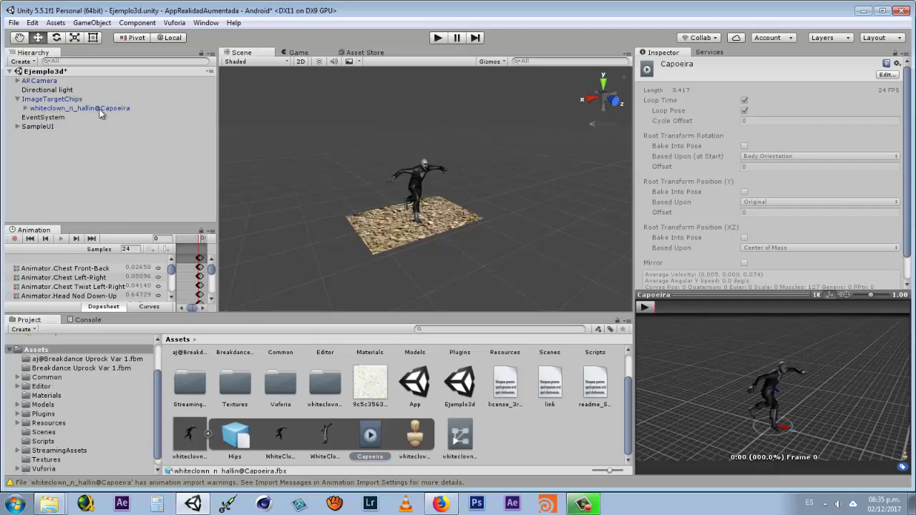
Play the whiteclown's Capoeira dance in the Animation window to preview it on the image target
{"action": "left_click", "coordinate": [100, 113]}
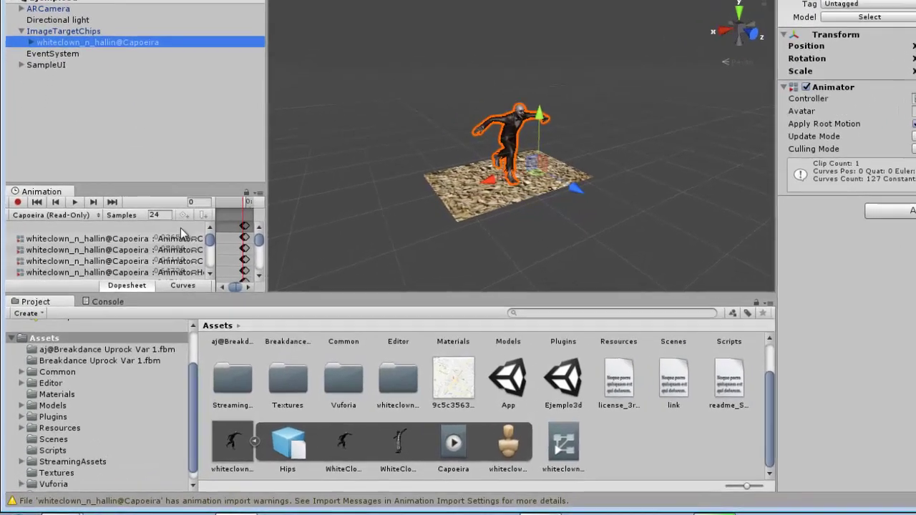
{"action": "left_click", "coordinate": [81, 199]}
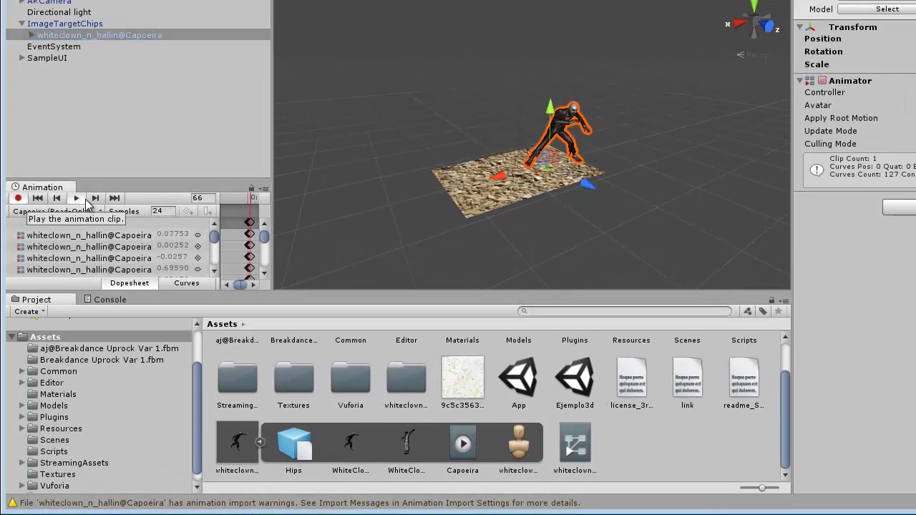
{"action": "left_click", "coordinate": [110, 115]}
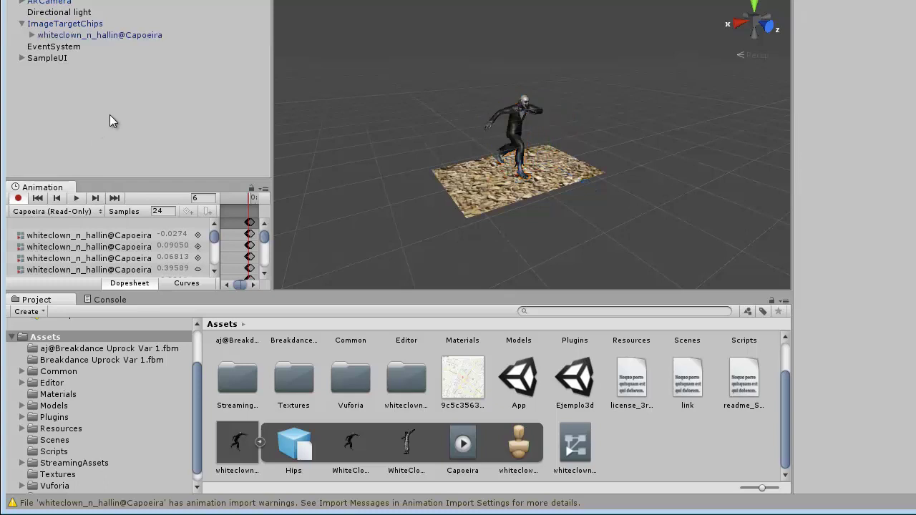